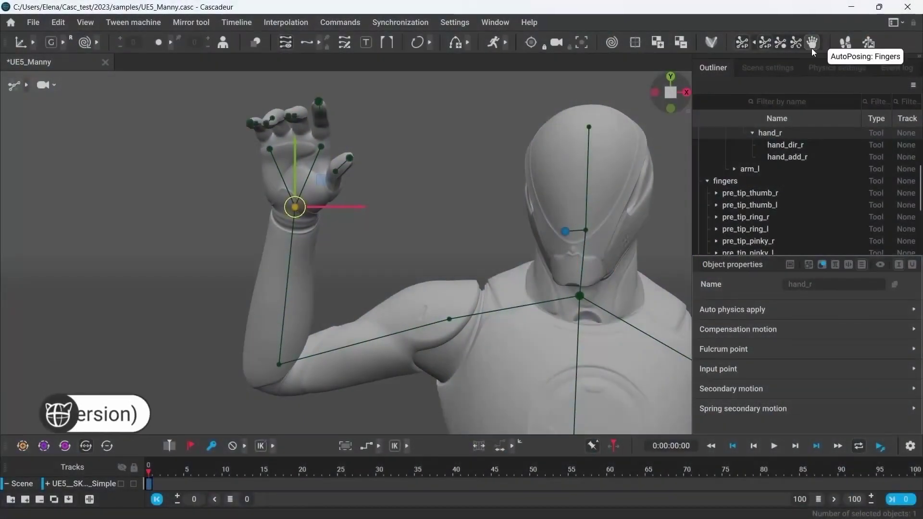
Turn on AutoPosing: Fingers and reposition the right index finger with its fingertip controller
left_click(812, 43)
left_click(321, 100)
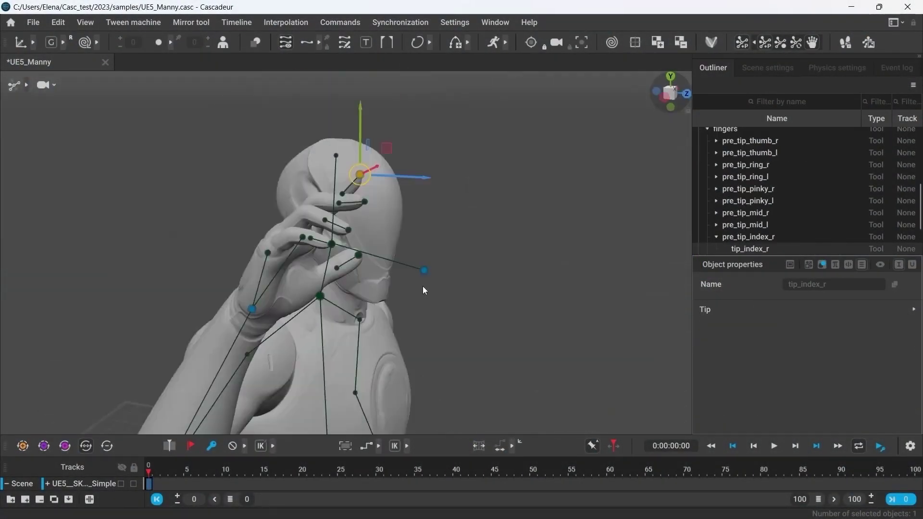
left_click(426, 245)
left_click_drag(426, 244, 439, 231)
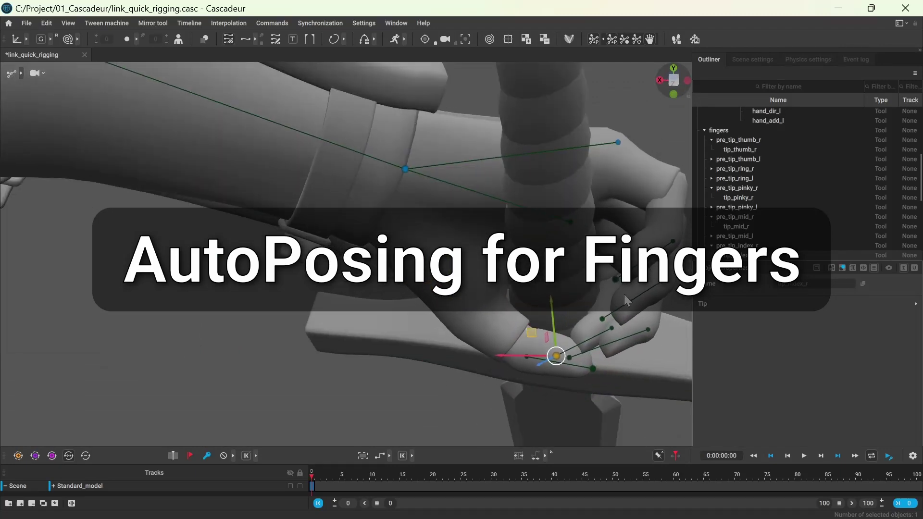
Move the right hand's fingertip controllers so that the fingers wrap around the handle
left_click(626, 287)
left_click_drag(601, 267, 509, 245)
left_click(550, 306)
left_click_drag(533, 292, 501, 277)
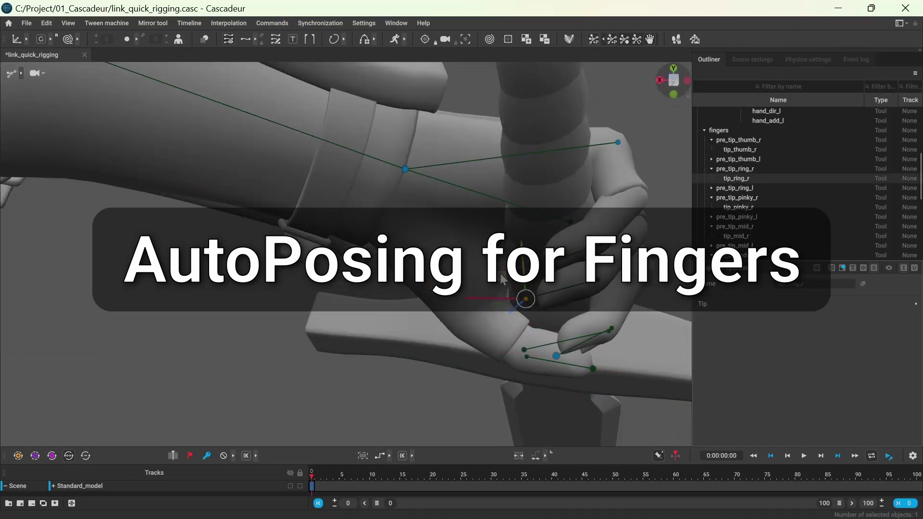
left_click_drag(534, 349, 469, 282)
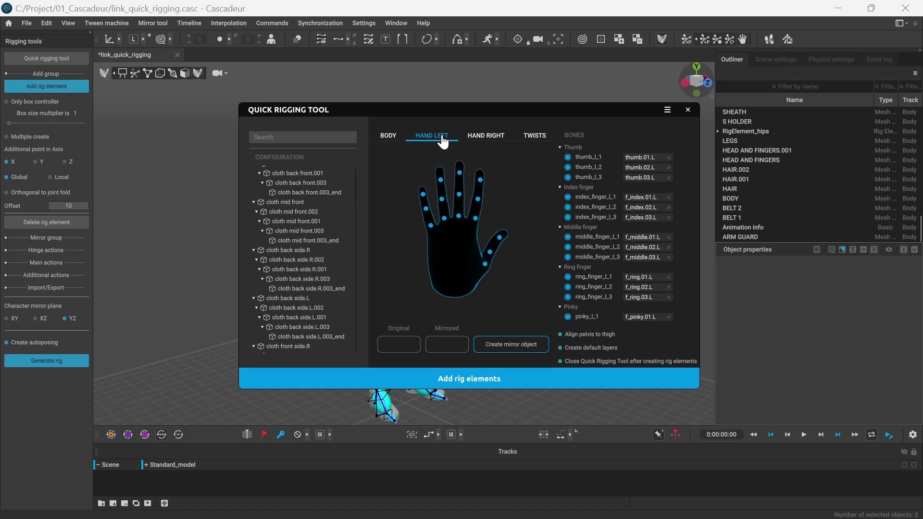
Show the right-hand bone assignments in the Quick Rigging Tool
left_click(481, 141)
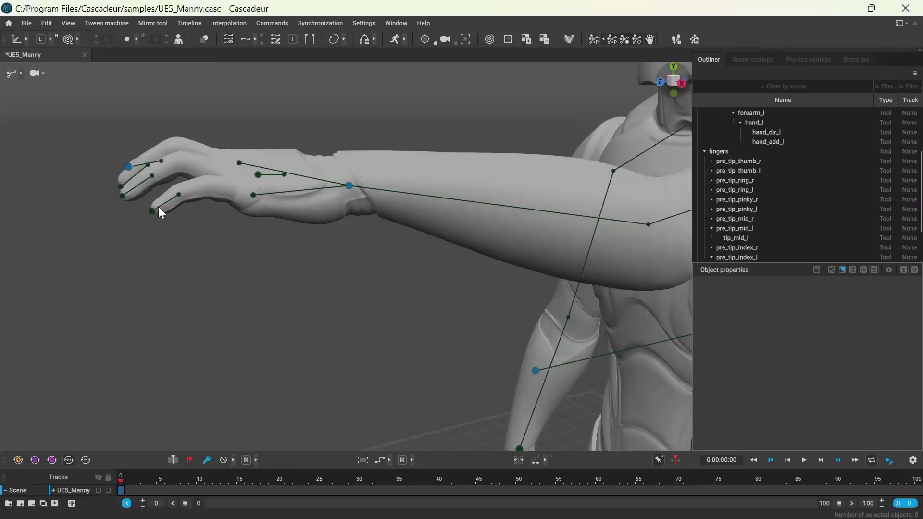
Curl the left pinky toward the palm with its fingertip and pre-tip controllers
left_click(147, 212)
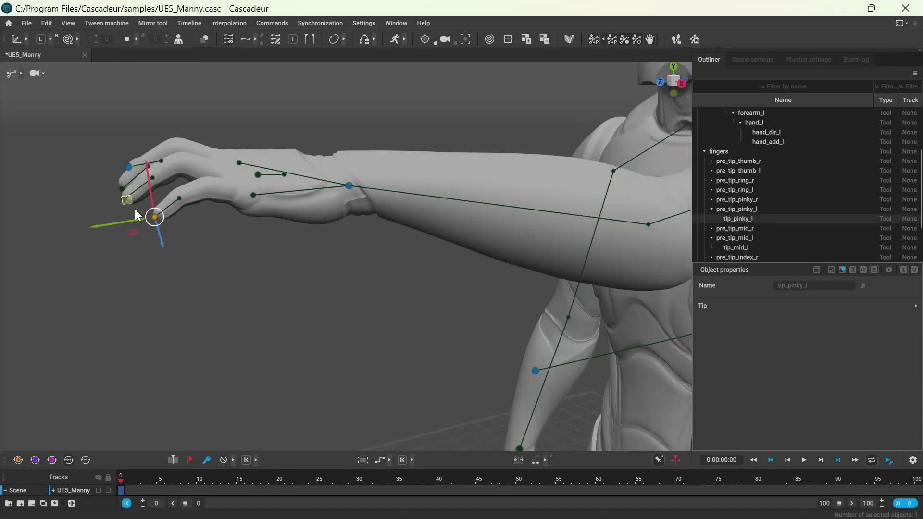
left_click_drag(147, 212, 314, 238)
scroll(313, 237, "up", 5)
left_click(202, 279)
left_click_drag(232, 301, 203, 276)
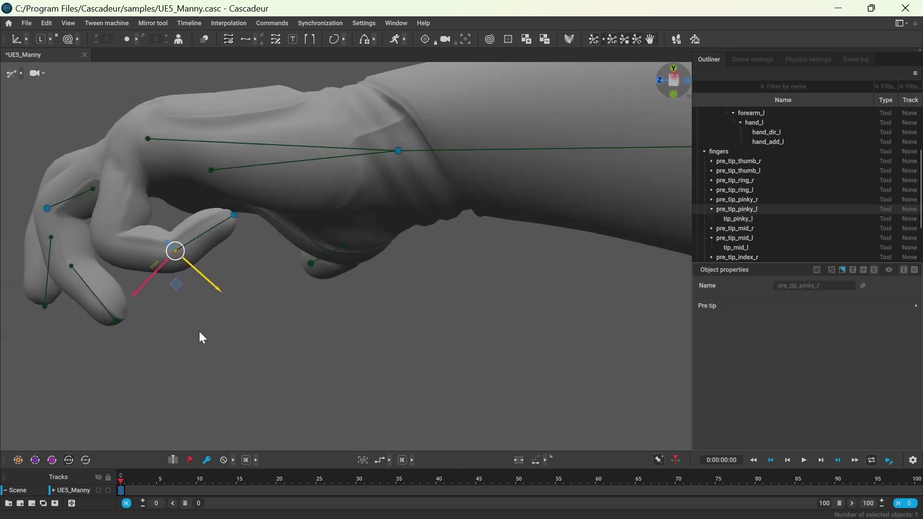
left_click_drag(199, 331, 240, 344, "alt")
left_click(179, 172)
left_click_drag(184, 194, 177, 181)
scroll(223, 240, "down", 3)
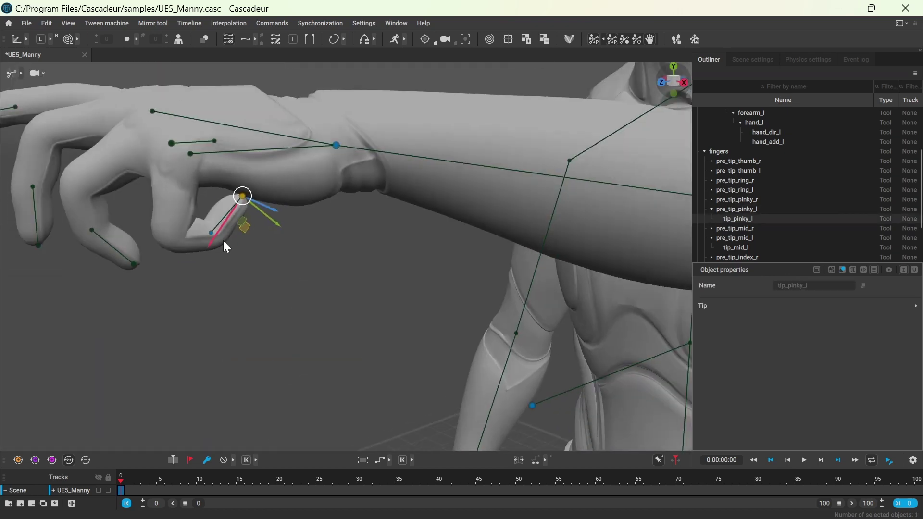
Bend the left middle and ring fingers toward the palm with their fingertip controllers
left_click(40, 247)
middle_click_drag(83, 279, 135, 295, "alt")
left_click_drag(62, 267, 89, 282)
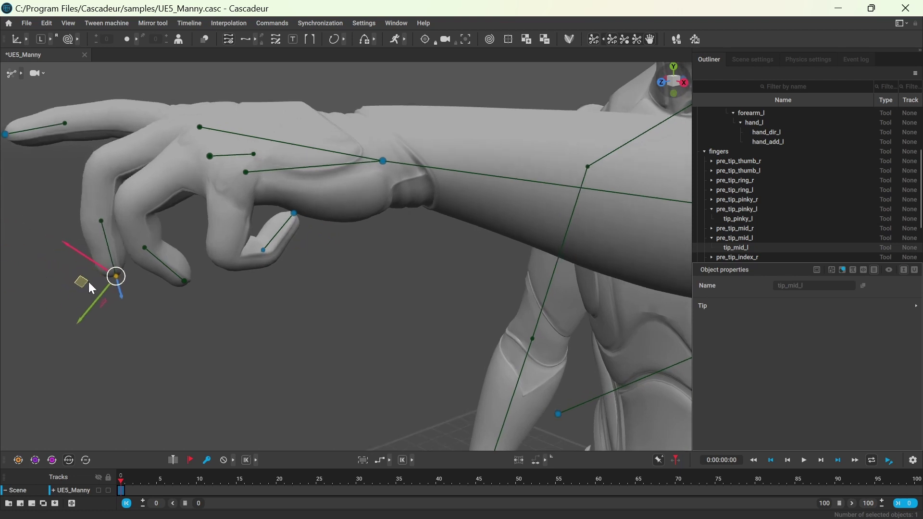
left_click(185, 282)
right_click_drag(184, 283, 294, 301)
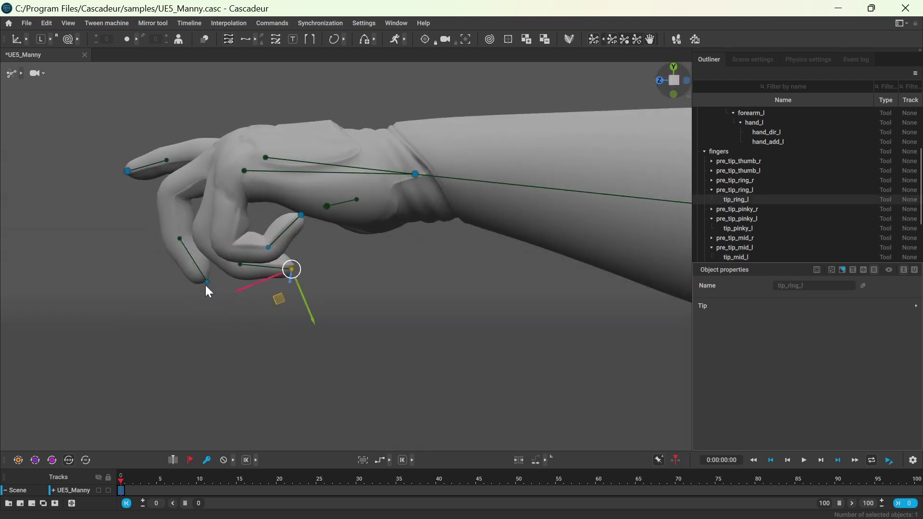
left_click(206, 284)
Reposition the left thumb tip and lower the left index fingertip, then clear the selection
right_click_drag(220, 311, 413, 97)
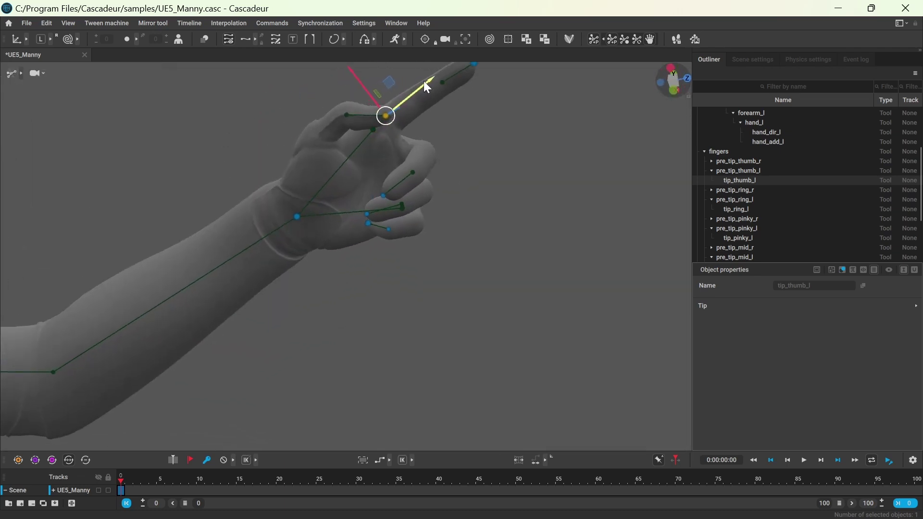
left_click_drag(423, 81, 425, 80)
right_click_drag(425, 80, 428, 250)
left_click(389, 208)
left_click_drag(397, 175, 396, 193)
left_click(524, 152)
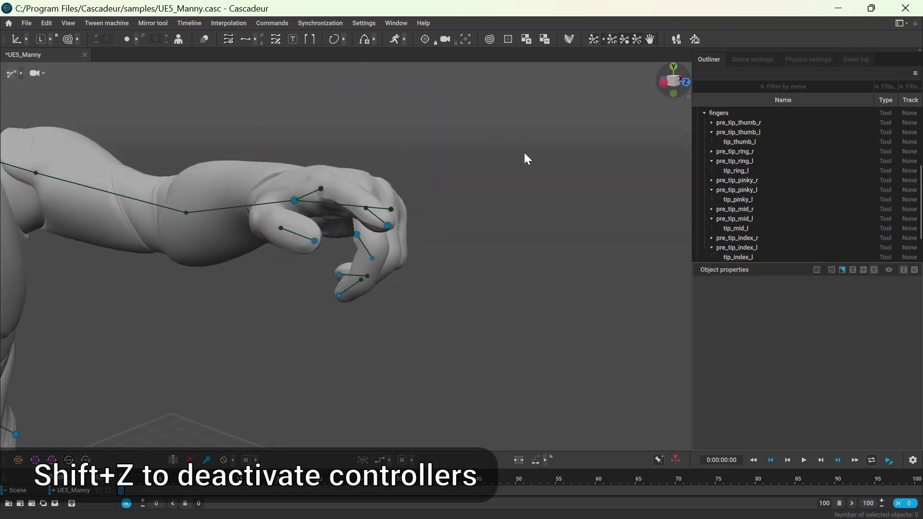
Rotate the left pinky's base joint with its box controller pinky_01_Box_l
right_click_drag(528, 159, 257, 155)
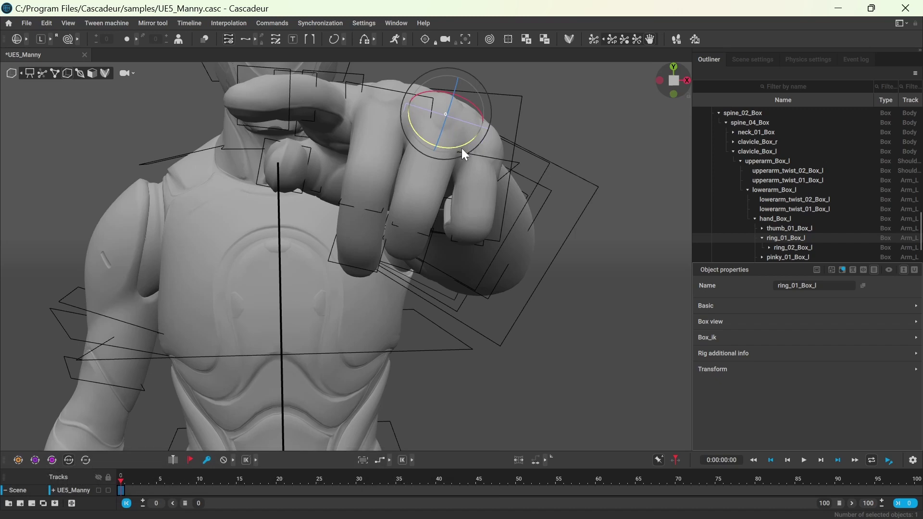
left_click(514, 162)
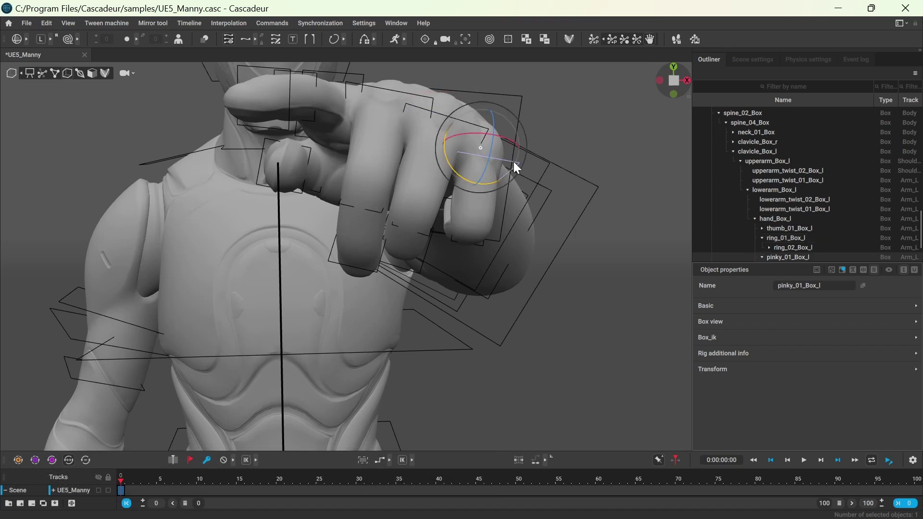
left_click(598, 254)
right_click_drag(597, 253, 276, 237)
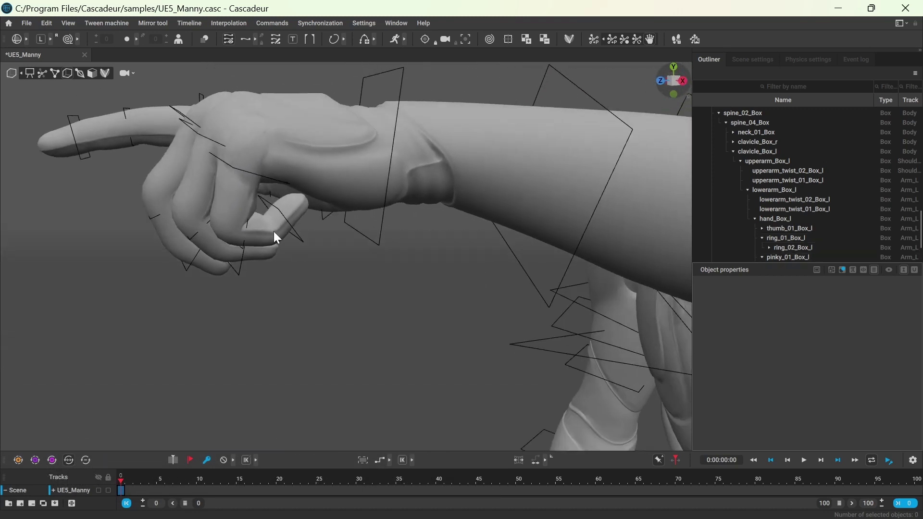
left_click(264, 178)
left_click(226, 163)
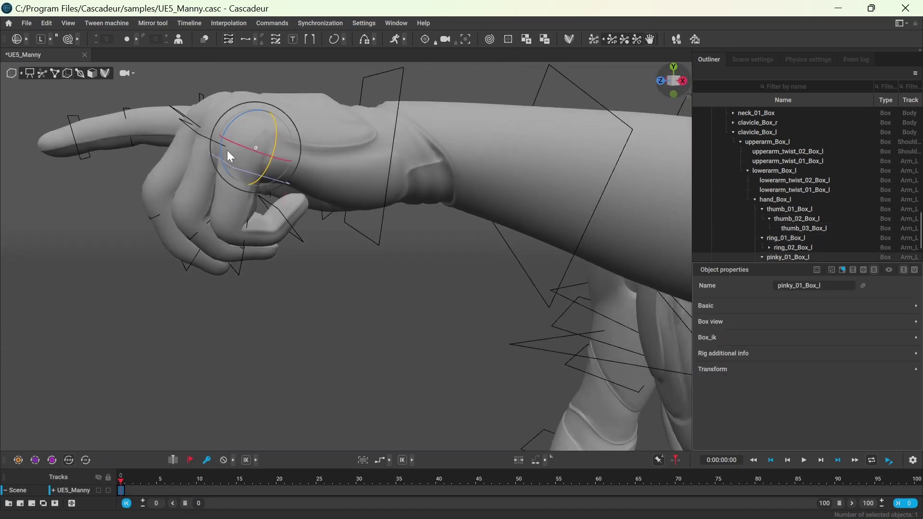
left_click_drag(227, 150, 224, 140)
Rotate the left pinky's middle joint with pinky_02_Box_l and select the end joint's box controller pinky_03_Box_l
left_click(232, 235)
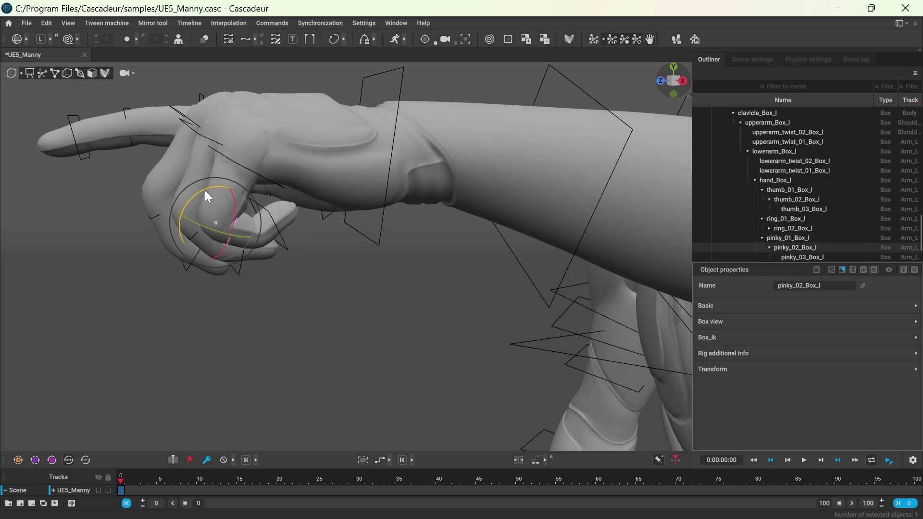
left_click_drag(205, 191, 210, 186)
left_click(274, 221)
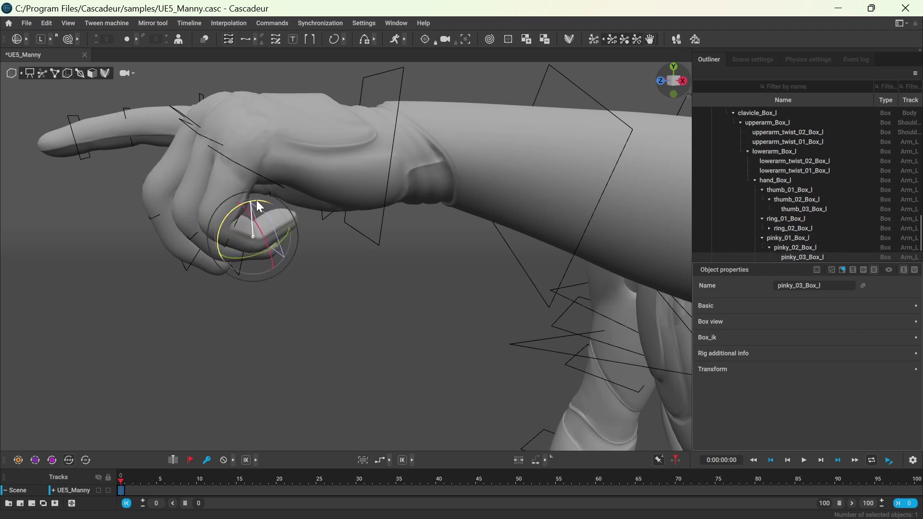
scroll(93, 273, "down", 5)
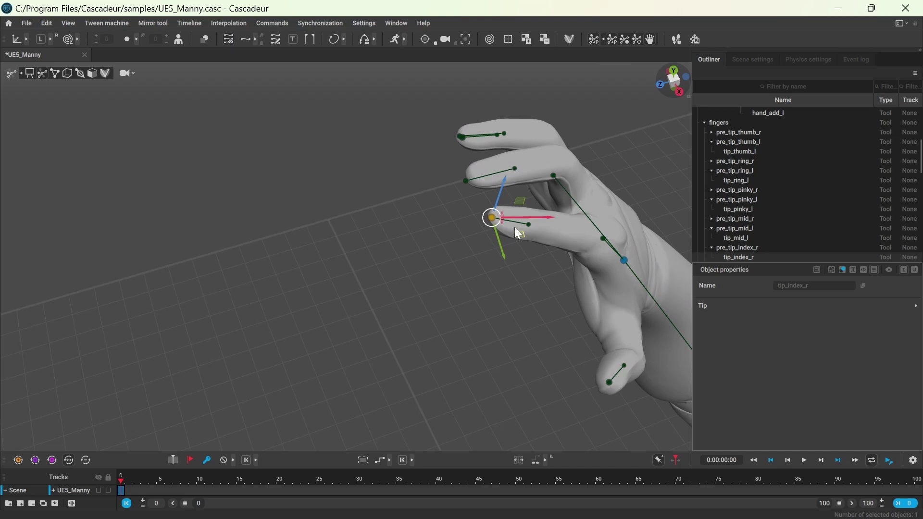
Extend the right index finger and pinky and pull the middle and ring fingertips toward the palm for a horns gesture
left_click_drag(505, 293, 492, 323, "alt")
scroll(493, 323, "down", 5)
left_click(477, 199)
left_click_drag(454, 198, 356, 135)
scroll(368, 123, "up", 4)
left_click(358, 101)
left_click_drag(388, 104, 325, 223)
left_click_drag(115, 152, 312, 130, "alt")
left_click(378, 124)
left_click_drag(345, 127, 458, 338)
left_click(379, 124)
left_click_drag(347, 126, 470, 336)
Select the right middle and ring finger controllers together and tighten the curl of both fingers
left_click_drag(425, 293, 426, 312, "alt")
right_click_drag(430, 318, 399, 325)
scroll(397, 320, "up", 2)
left_click(531, 337, "shift")
left_click_drag(556, 364, 537, 358)
left_click_drag(421, 356, 470, 331)
left_click_drag(459, 366, 461, 323)
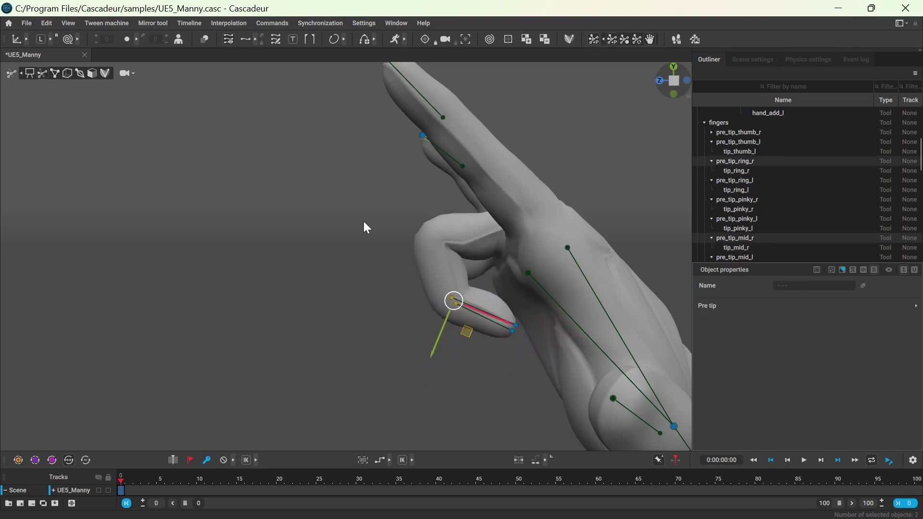
Fine-tune the curled right middle and ring fingers so that they rest against the palm
right_click_drag(363, 221, 446, 301)
left_click_drag(517, 284, 517, 260)
left_click_drag(481, 269, 509, 268)
scroll(412, 279, "up", 2)
left_click_drag(412, 278, 360, 282, "alt")
left_click(538, 284)
left_click(536, 260)
left_click_drag(508, 281, 512, 260)
Fold the right thumb across the curled fingers with its fingertip controller
left_click(345, 220)
scroll(345, 220, "down", 3)
left_click_drag(344, 220, 275, 232, "alt")
left_click(499, 292)
left_click_drag(404, 269, 444, 193, "alt")
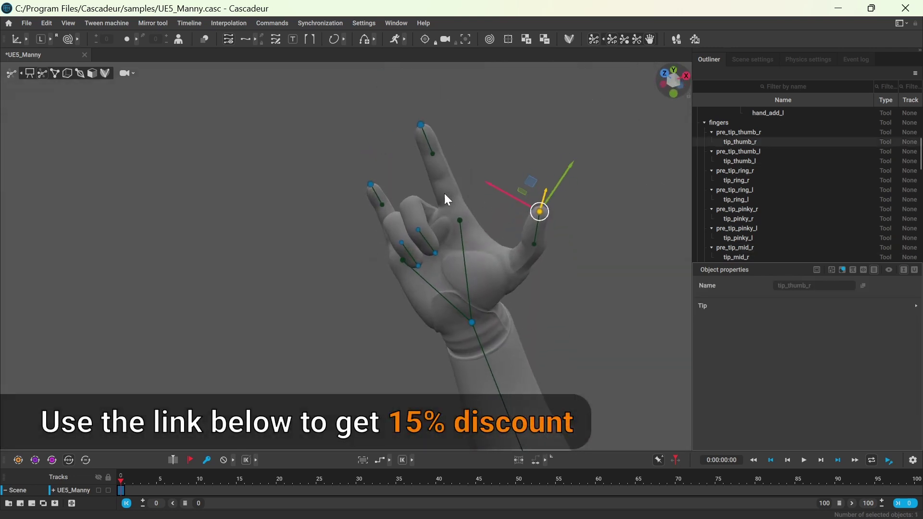
left_click_drag(523, 182, 398, 210)
left_click_drag(521, 207, 442, 212, "alt")
left_click_drag(409, 226, 391, 270)
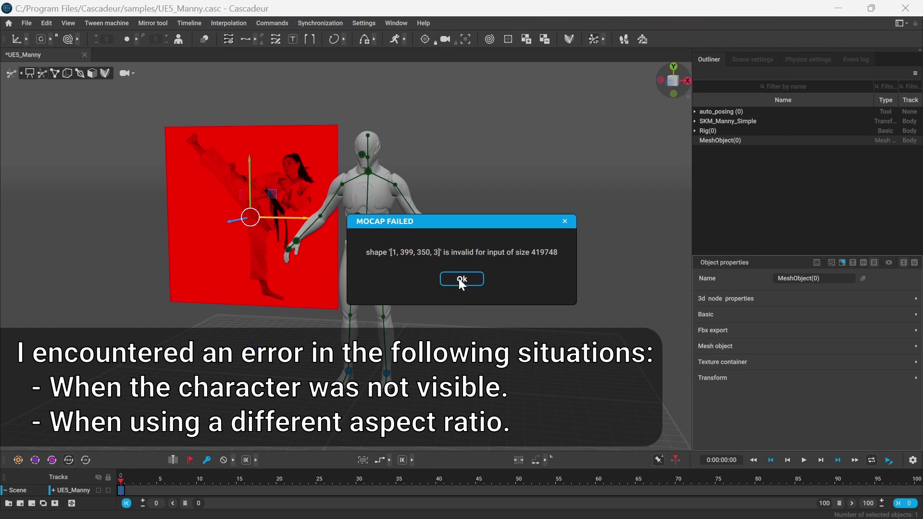
Import backflip_ref0001-0090.mp4 as a reference video and scrub through it on the timeline
left_click(461, 280)
left_click(27, 23)
mouse_move(81, 138)
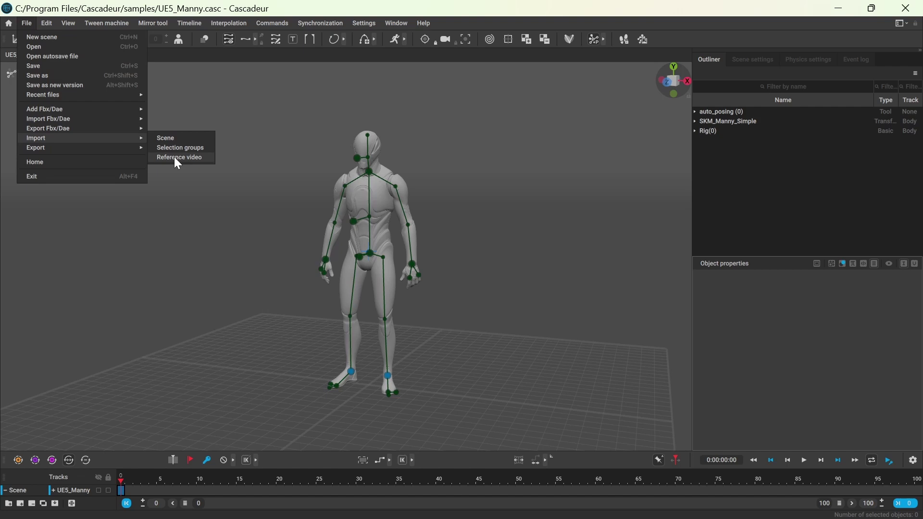
left_click(178, 159)
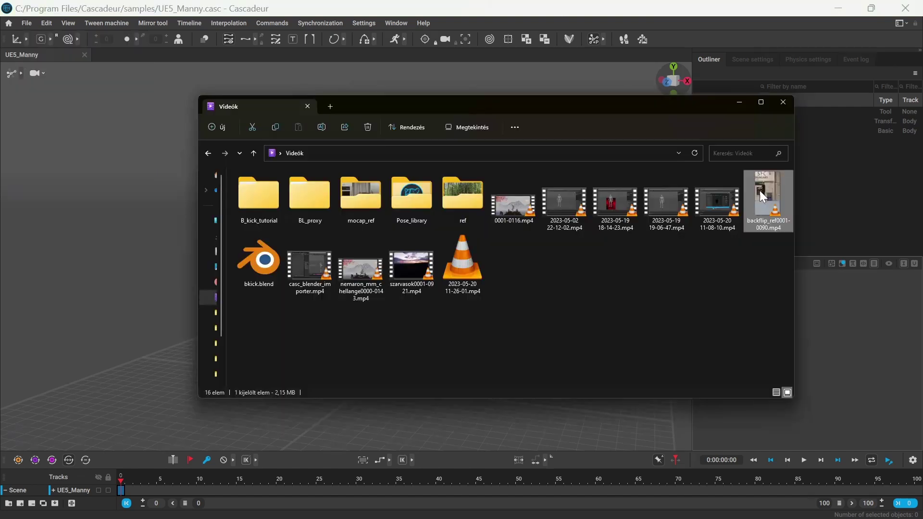
left_click_drag(760, 191, 321, 235)
left_click_drag(321, 235, 136, 245)
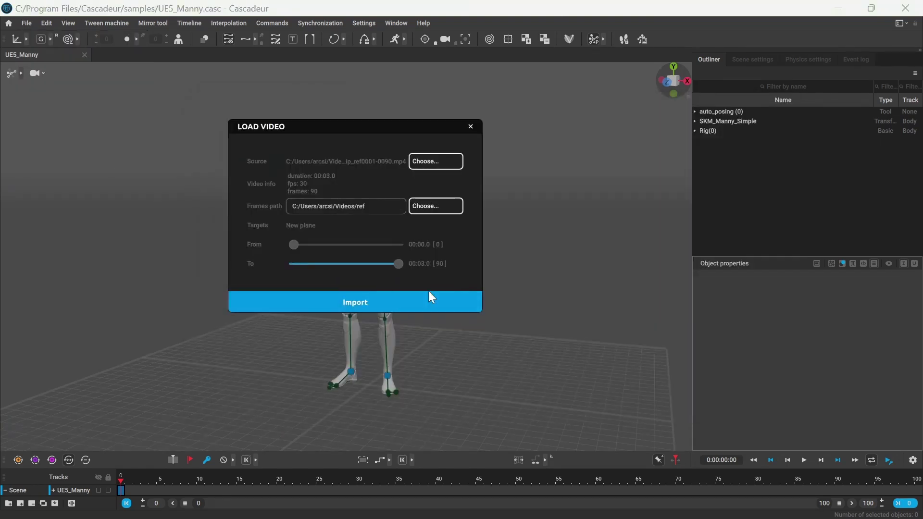
left_click(430, 296)
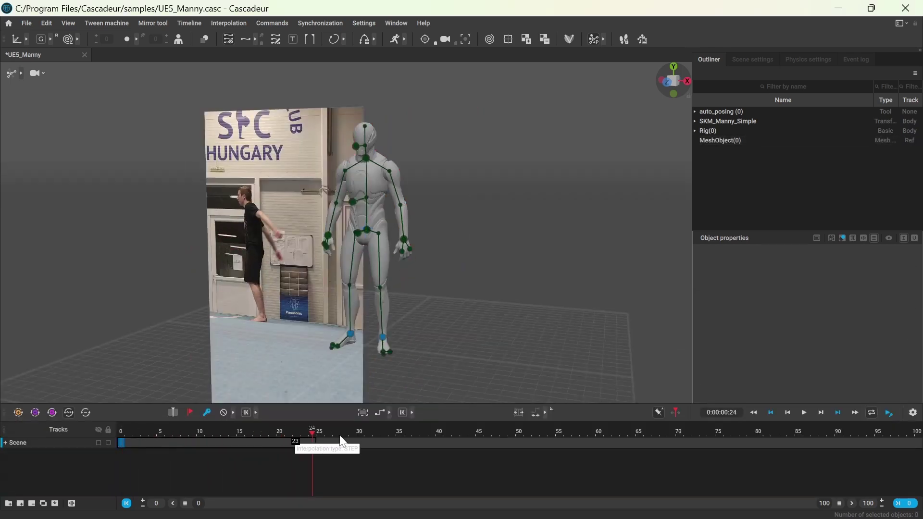
left_click_drag(342, 441, 820, 452)
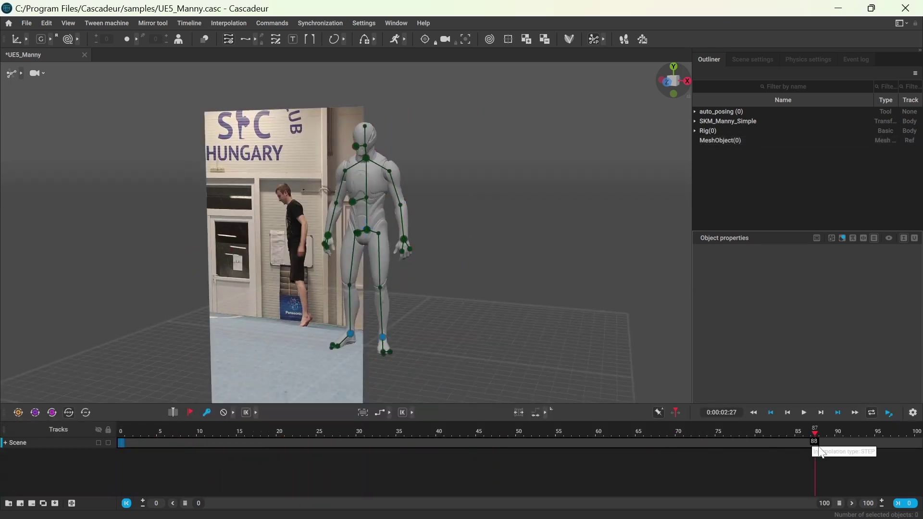
Run Mocap on the reference plane MeshObject(0) and accept the additional package download
left_click(731, 140)
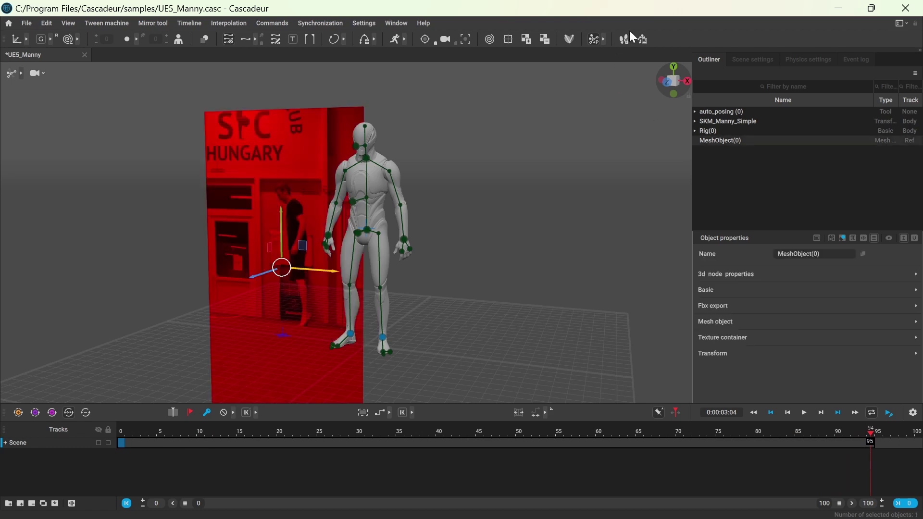
left_click(643, 39)
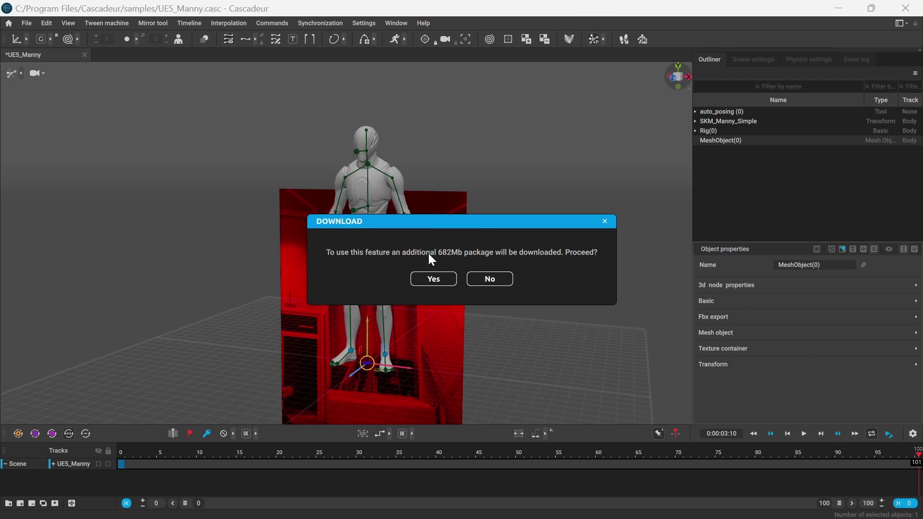
left_click(433, 281)
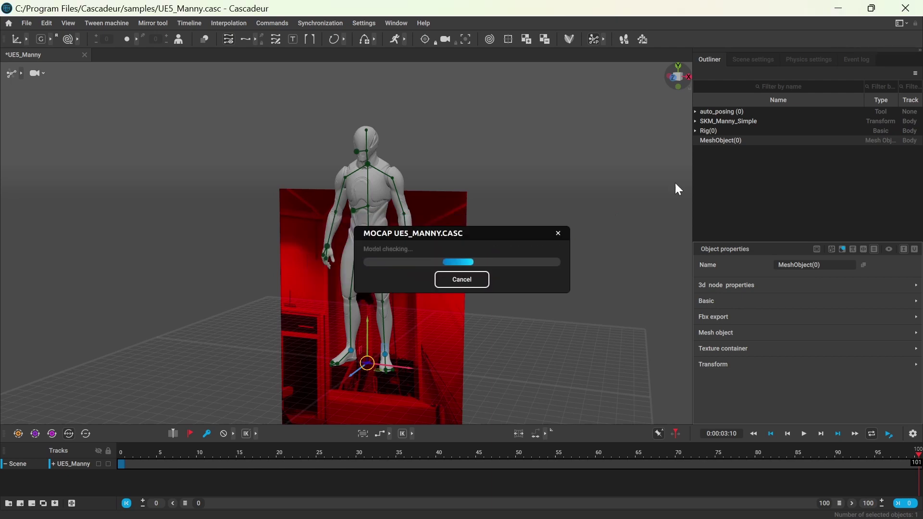
left_click(435, 279)
Scrub through the captured backflip animation to its last keyframe to compare it with the reference video
left_click_drag(316, 437, 649, 423)
left_click(838, 412)
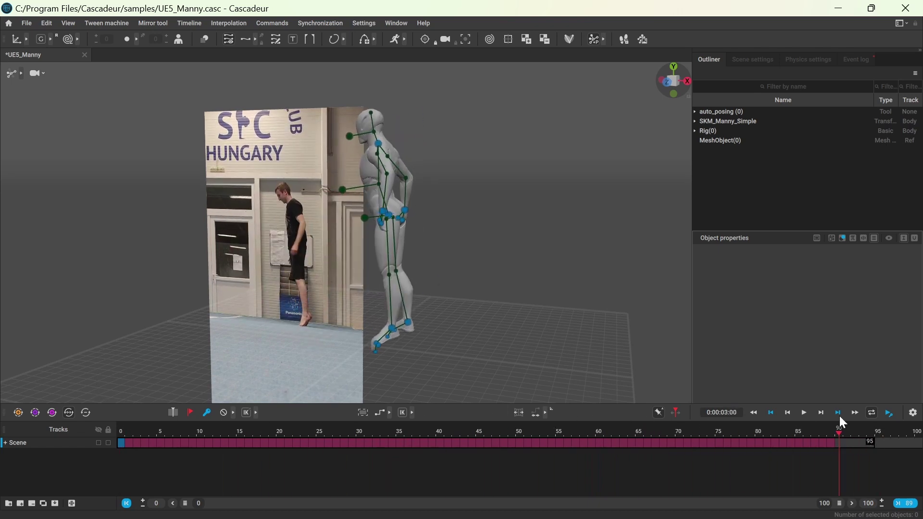
Add a plane to the UE5_Manny scene and load lkick.png onto it as its texture
left_click(274, 23)
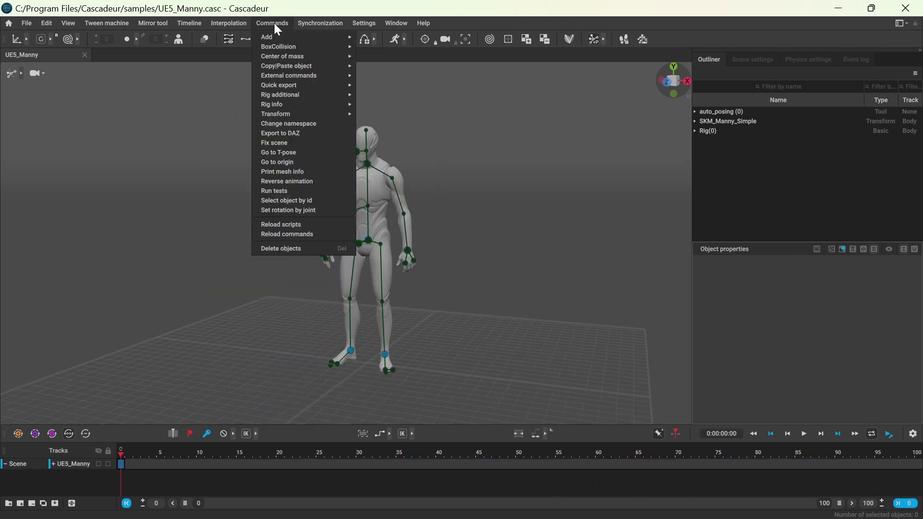
mouse_move(311, 37)
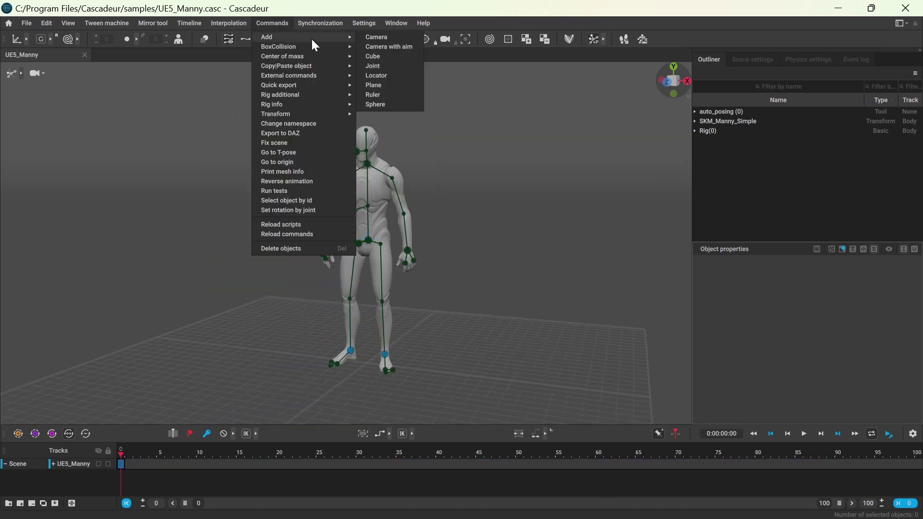
left_click(383, 85)
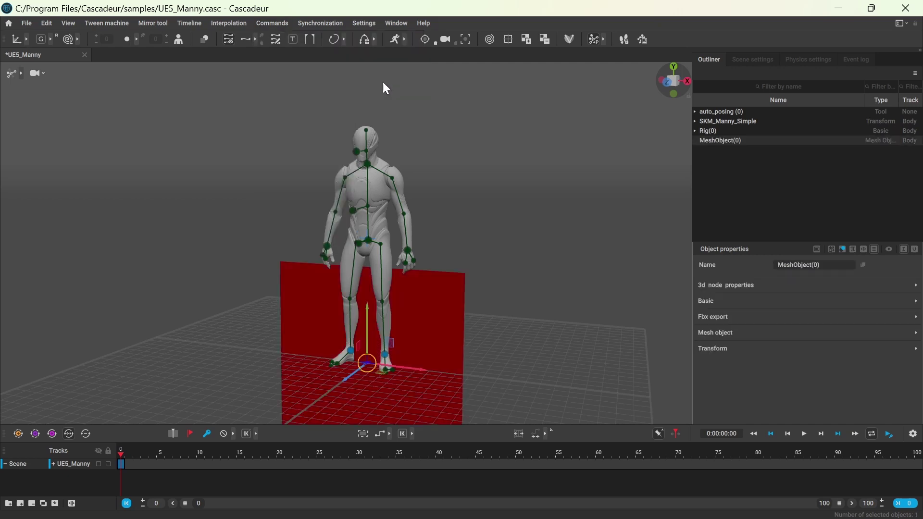
left_click(526, 41)
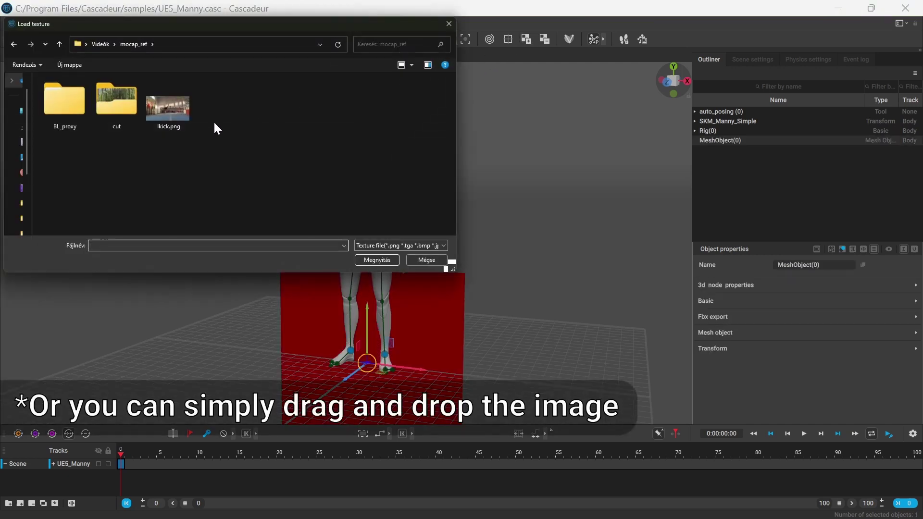
left_click(380, 259)
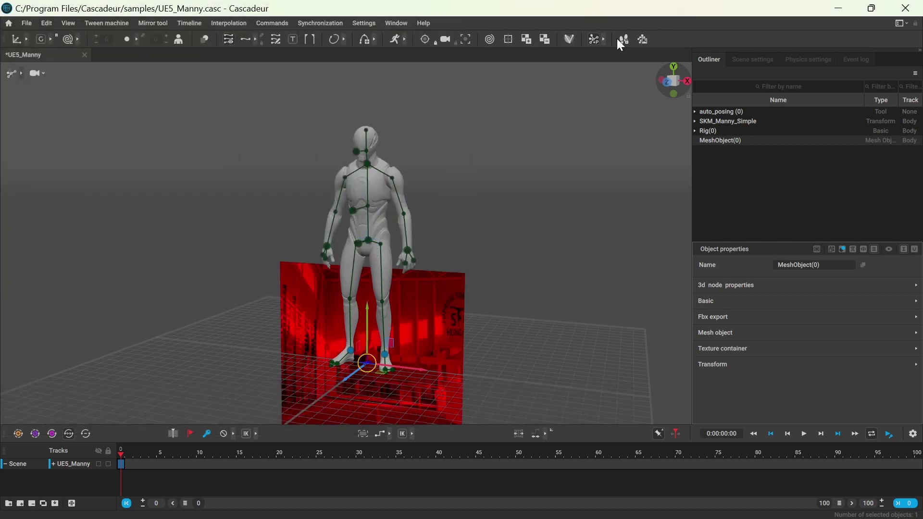
Run Mocap on the image-textured plane MeshObject(0) to transfer the kick pose to the character
left_click(643, 40)
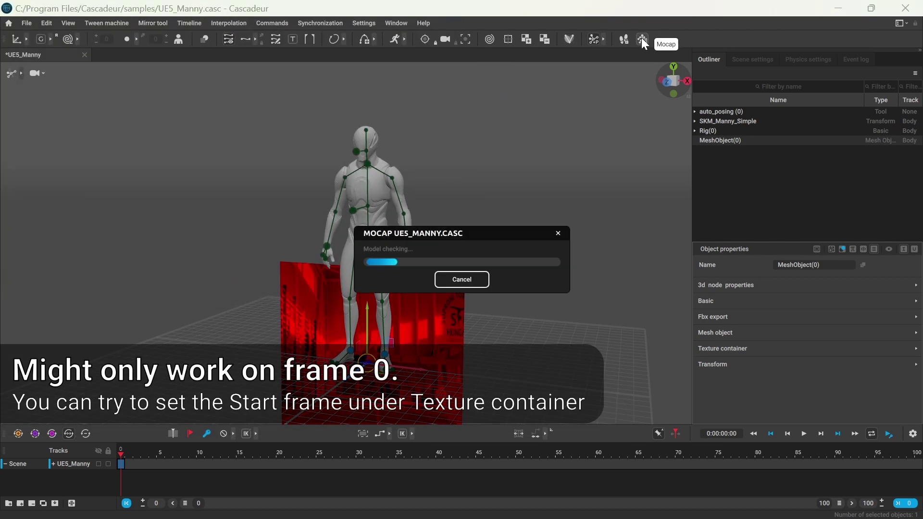
left_click(435, 276)
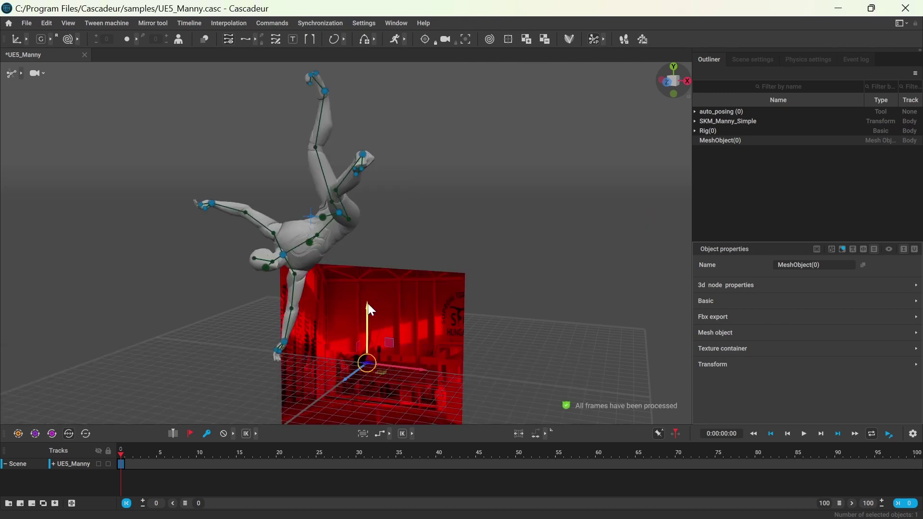
left_click(666, 84)
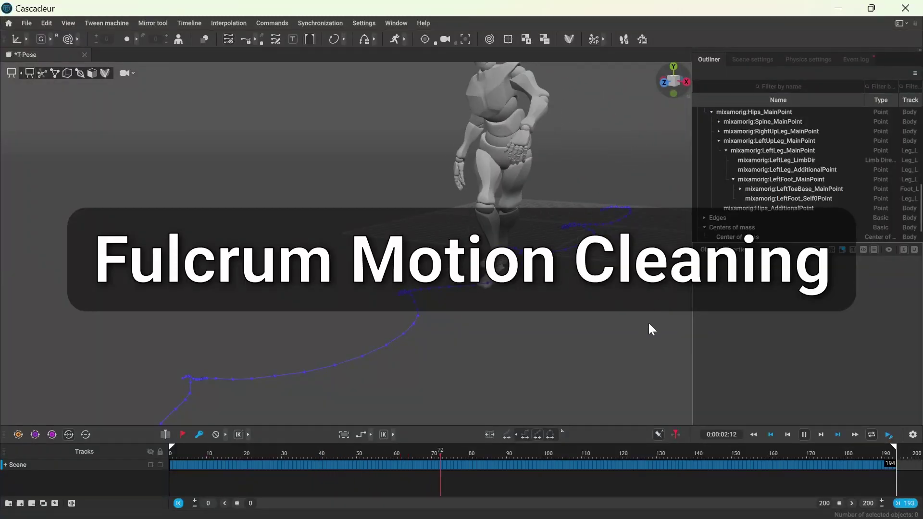
Scrub through the walking animation on the timeline to inspect the foot motion
left_click_drag(607, 453, 562, 457)
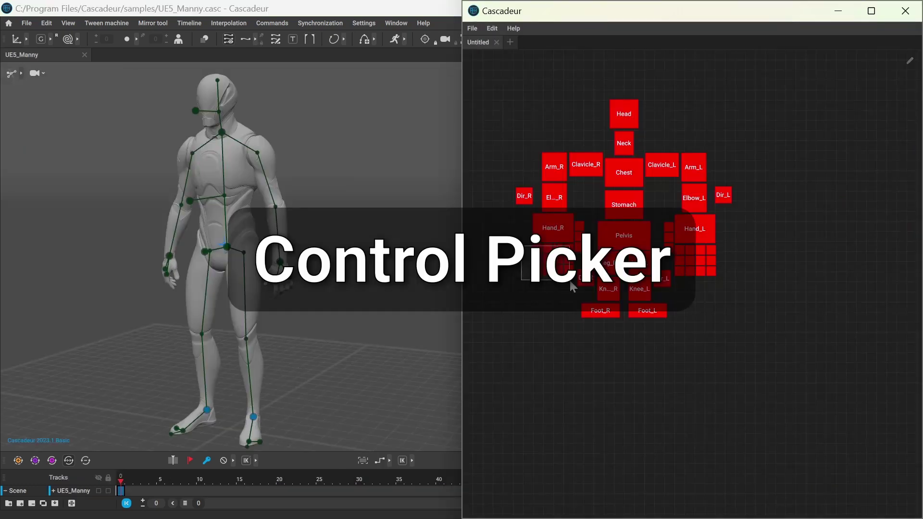
Box-select the character's left arm, hand and leg controls in the Control Picker
scroll(186, 290, "up", 4)
left_click_drag(83, 302, 225, 287, "alt")
left_click_drag(735, 366, 645, 111)
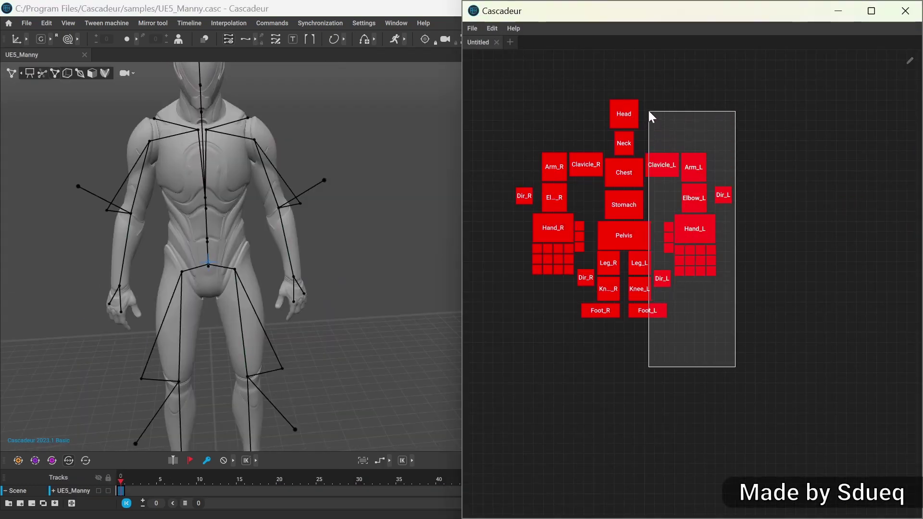
scroll(372, 298, "down", 3)
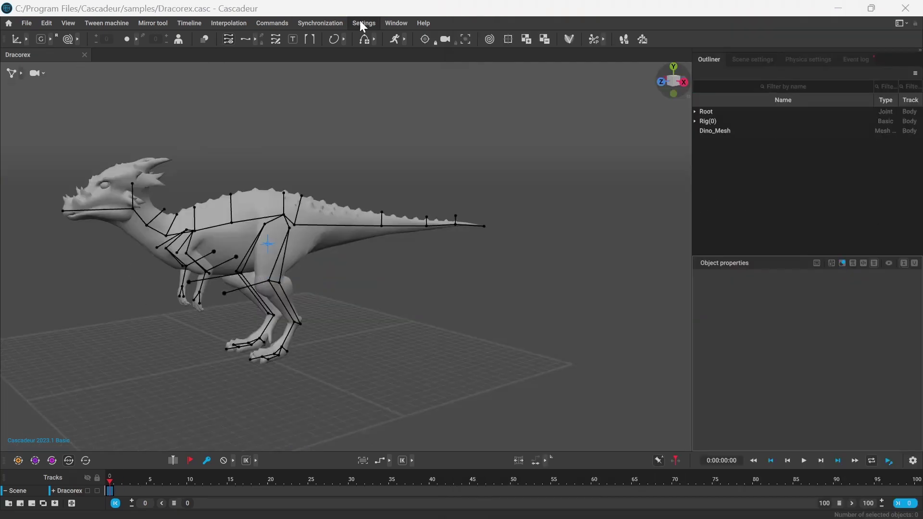
Open the Control Picker for the Dracorex and add one button labelled Tail for its tail controllers
left_click(388, 25)
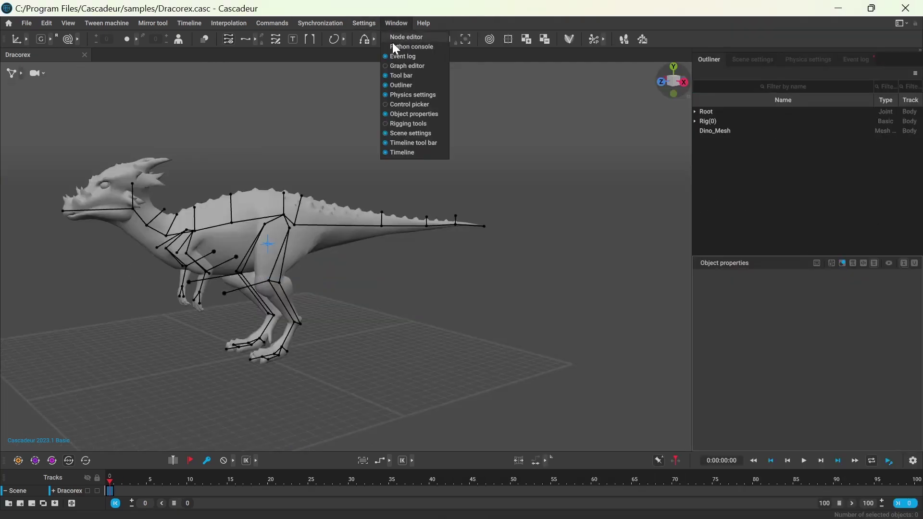
left_click(410, 105)
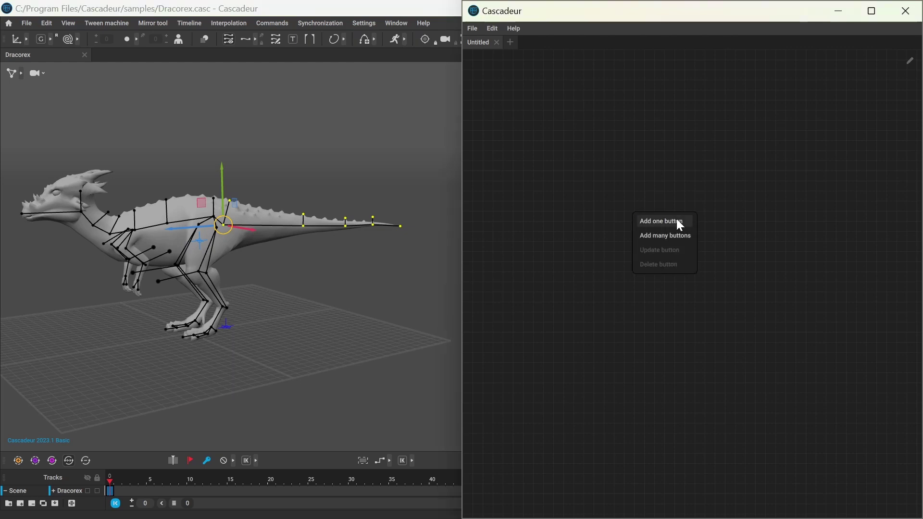
left_click(678, 221)
left_click(908, 66)
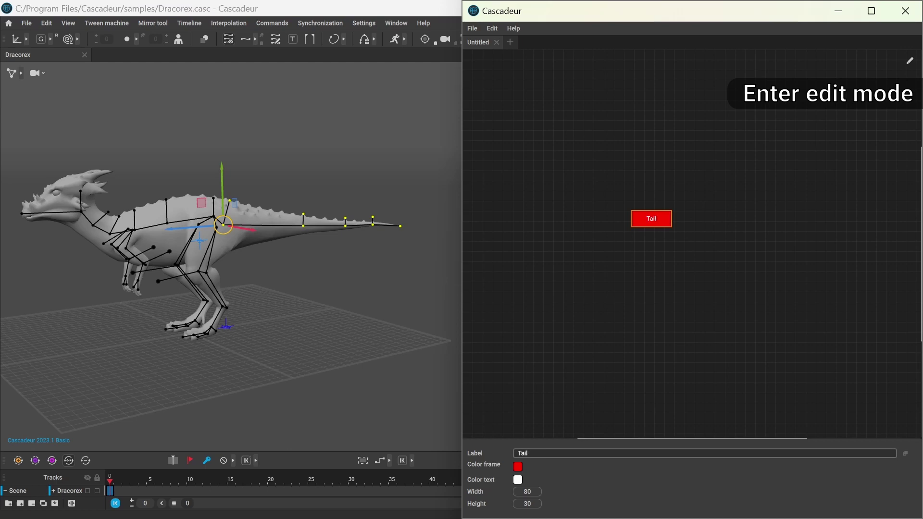
Set the Tail button's width to 160 and its frame colour to green, and leave edit mode
left_click_drag(532, 492, 524, 492)
left_click(517, 468)
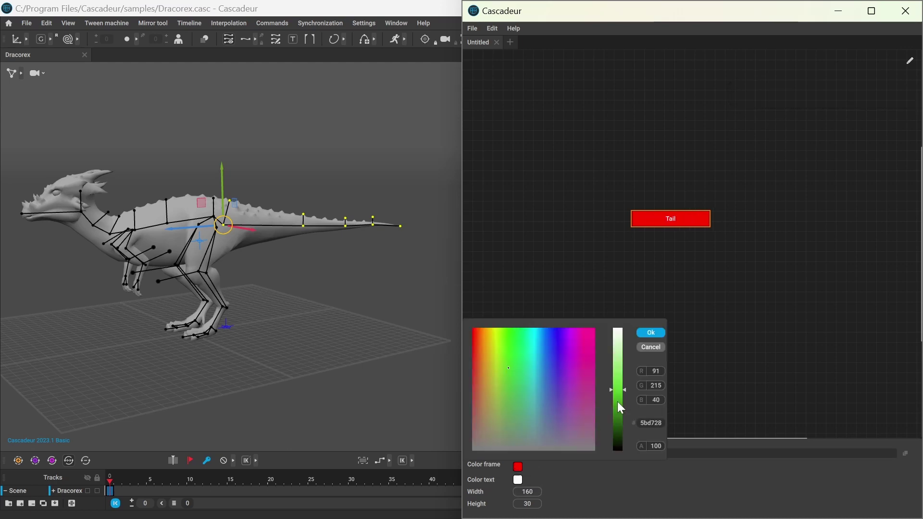
left_click(651, 333)
left_click(913, 64)
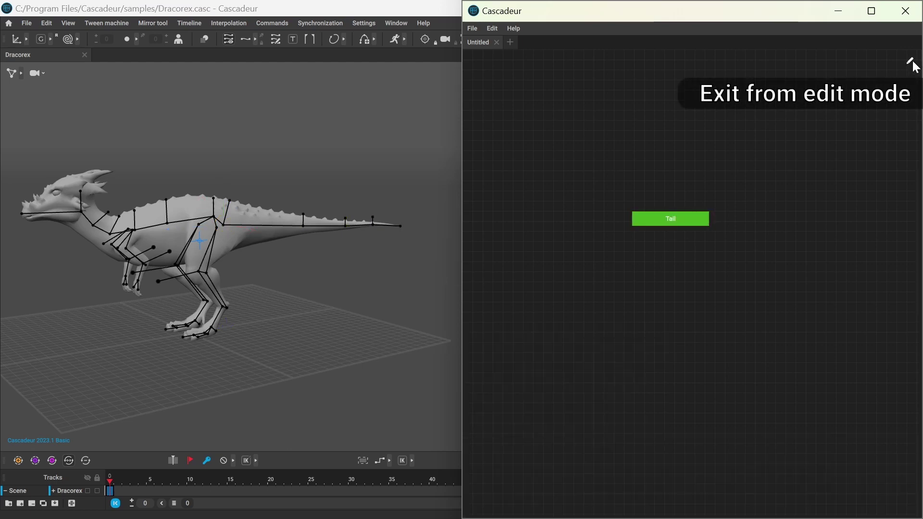
Test the Tail button by repeatedly selecting and deselecting the Dracorex's tail controllers with it
left_click(662, 222)
left_click(676, 188)
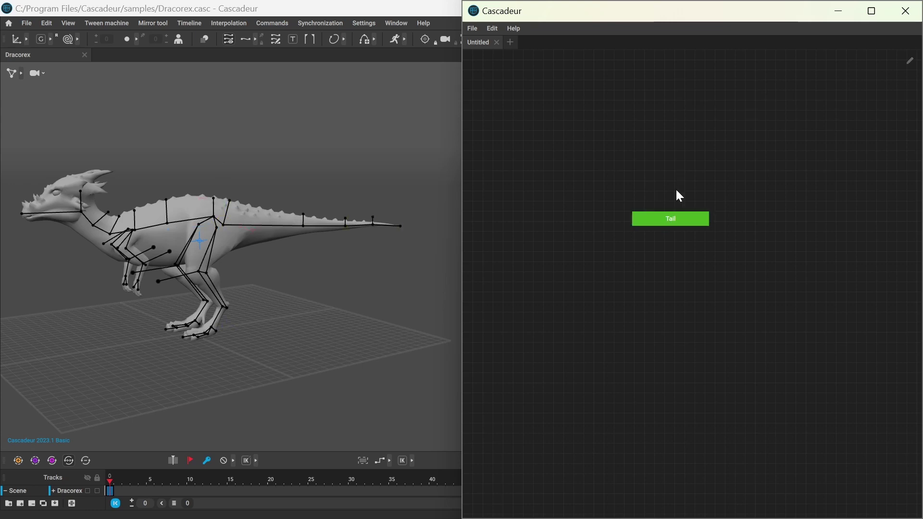
left_click(673, 220)
left_click(644, 181)
left_click(673, 220)
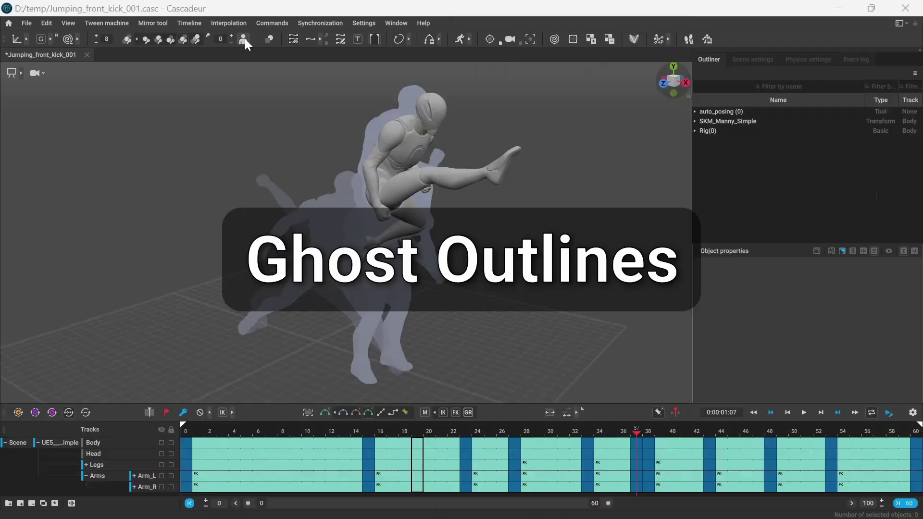
Enable outlines for the ghosts and set GhostKeyColor to turquoise 2cbdd1 in the Visualizers settings
left_click(244, 39)
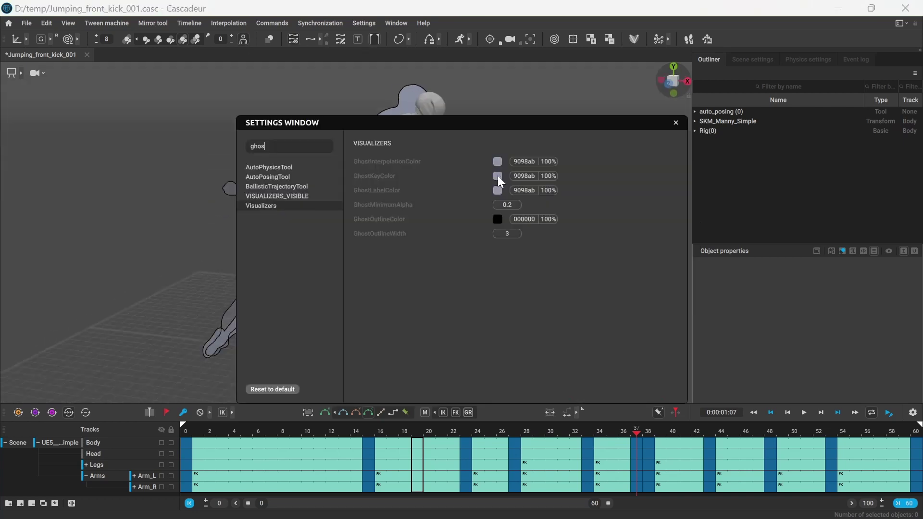
left_click(497, 175)
left_click(553, 225)
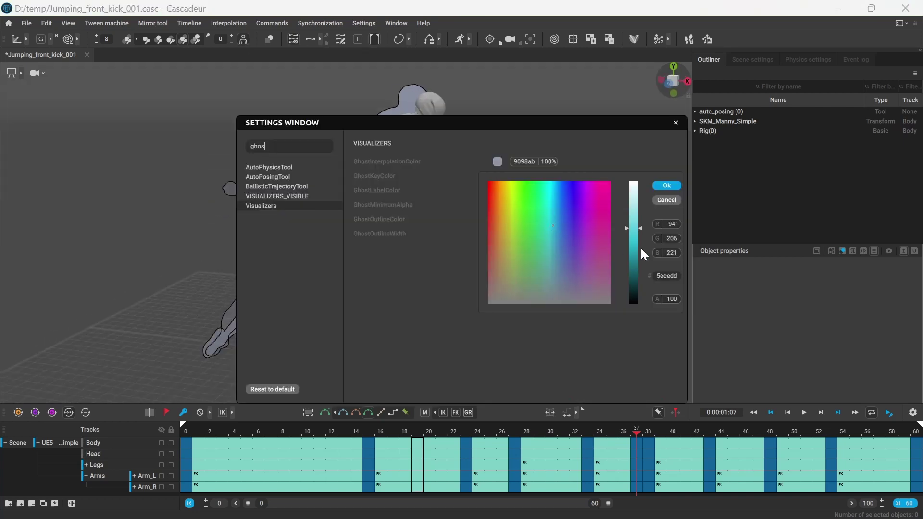
left_click(640, 244)
left_click(668, 187)
left_click_drag(524, 122, 641, 107)
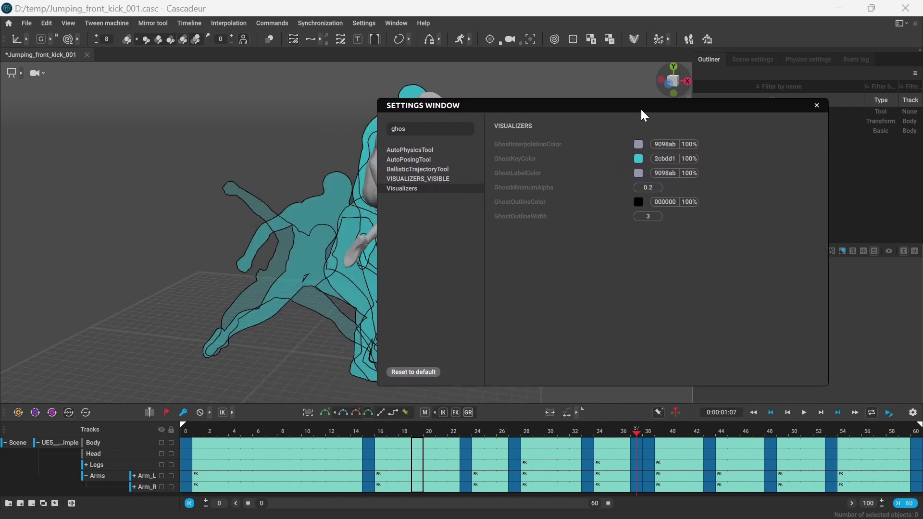
left_click(821, 101)
right_click_drag(364, 200, 532, 241)
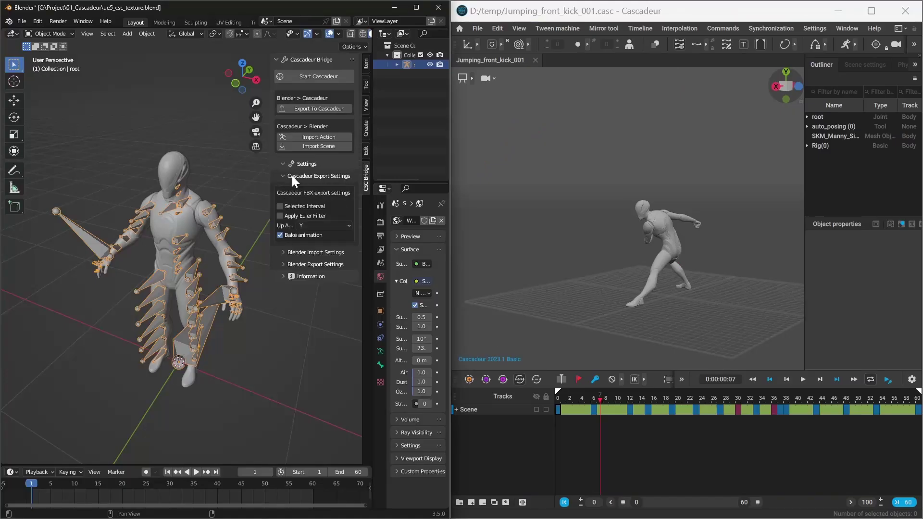
Enable Selected Interval in Blender's Cascadeur export settings, select frames 27 to 43 in Cascadeur, and import the action into Blender
left_click(305, 205)
left_click_drag(717, 410, 817, 402)
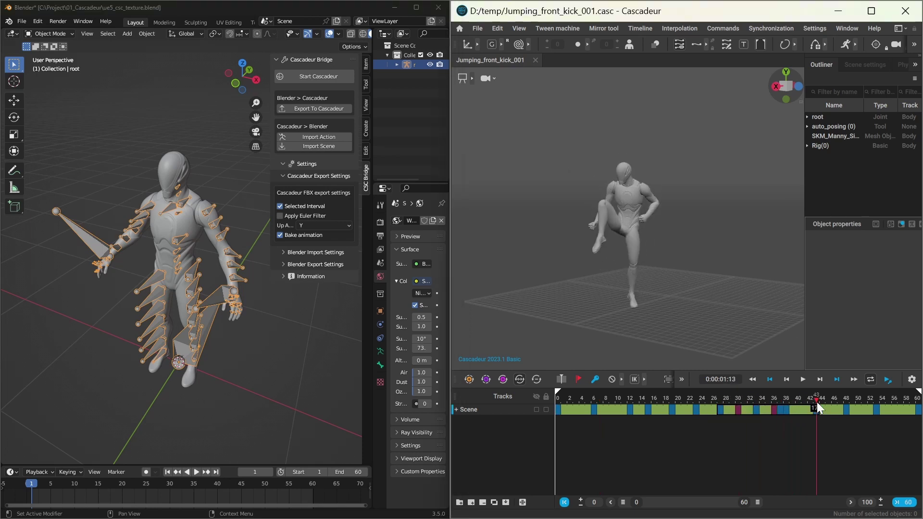
left_click(320, 137)
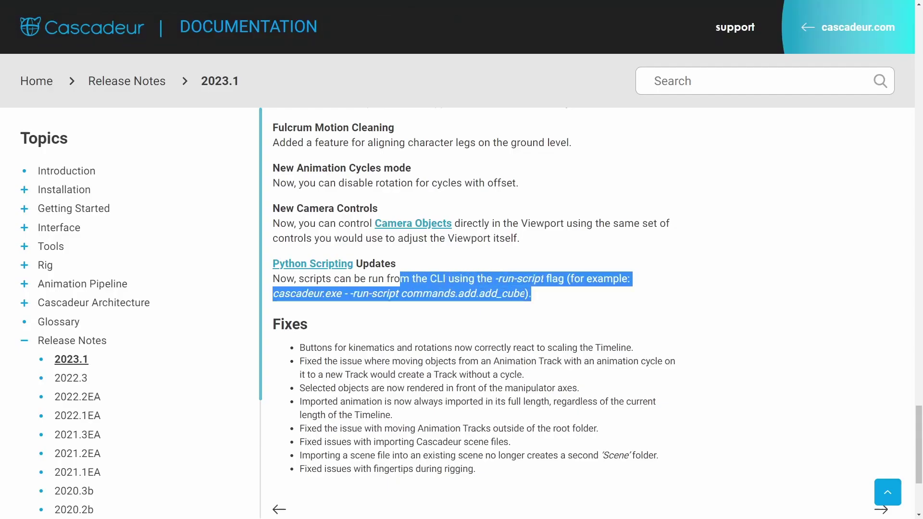
Highlight the Python Scripting Updates section in the 2023.1 release notes and clear the highlight
left_click_drag(400, 279, 274, 268)
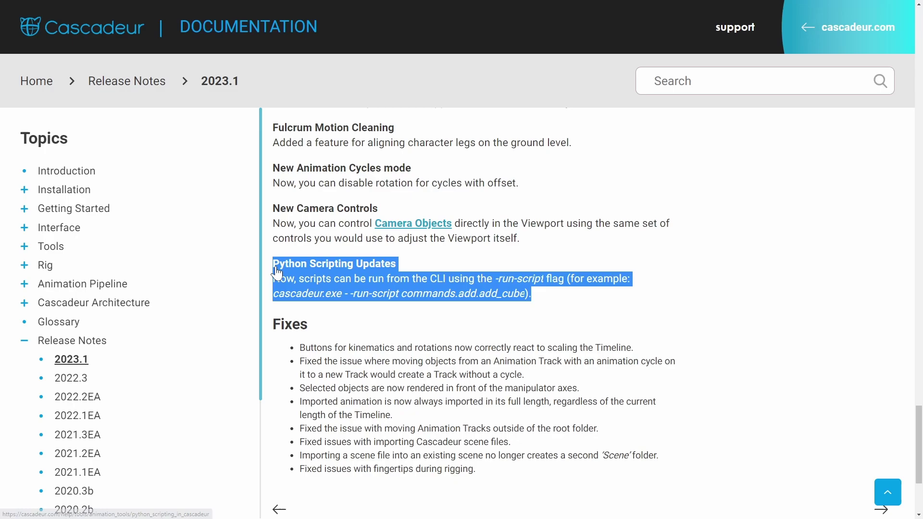
left_click(493, 263)
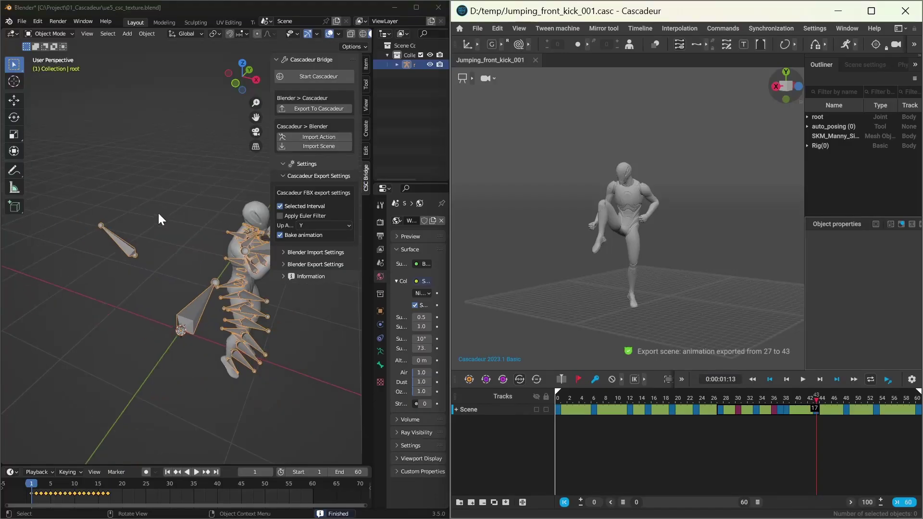
Inspect the imported action on the Blender armature and play it back
left_click_drag(186, 206, 136, 212)
middle_click_drag(169, 208, 108, 210)
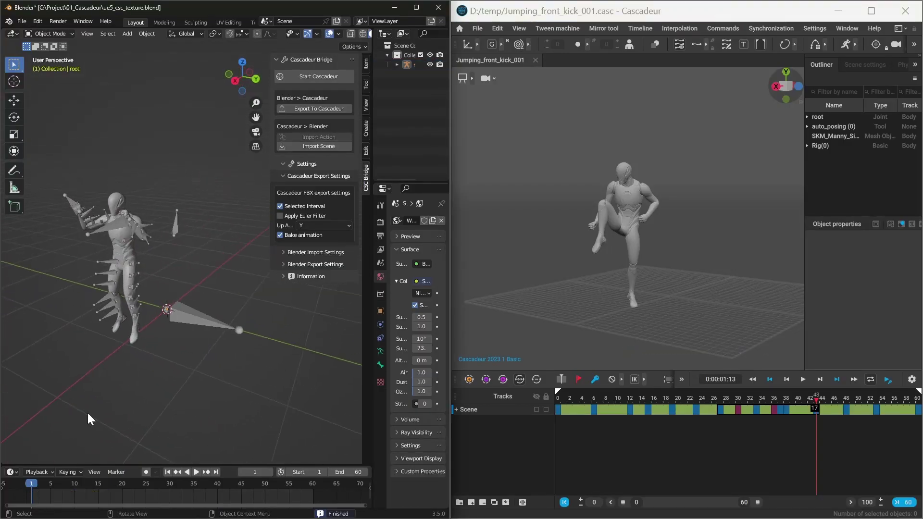
key("space")
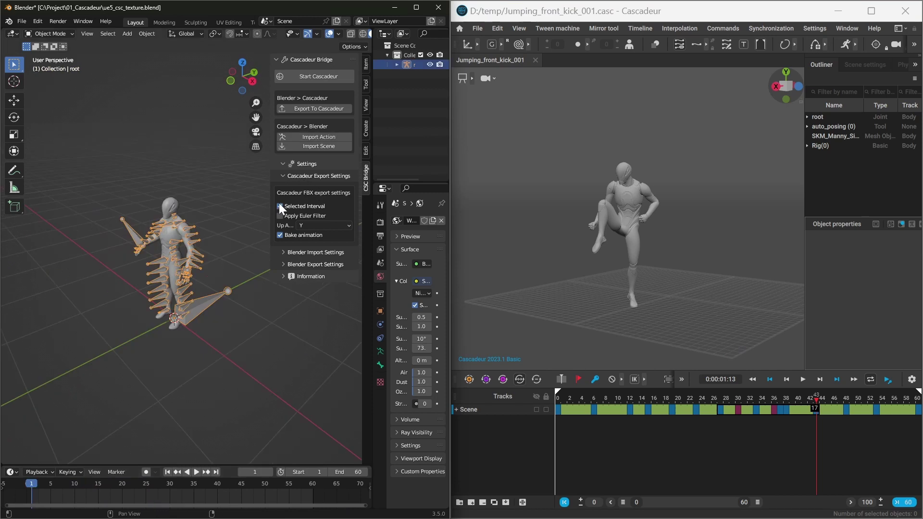
Set the Cascadeur export up axis to Z, import the action into Blender again, and play the animation
left_click(308, 223)
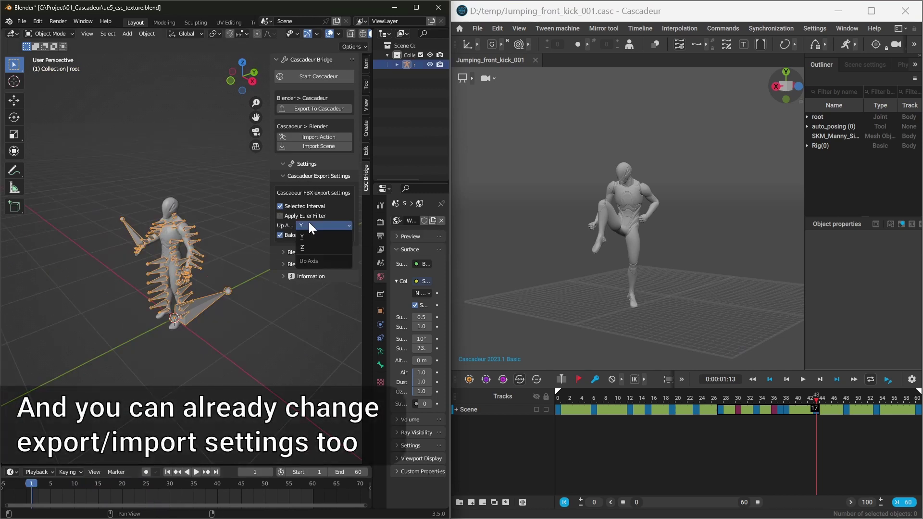
left_click(311, 249)
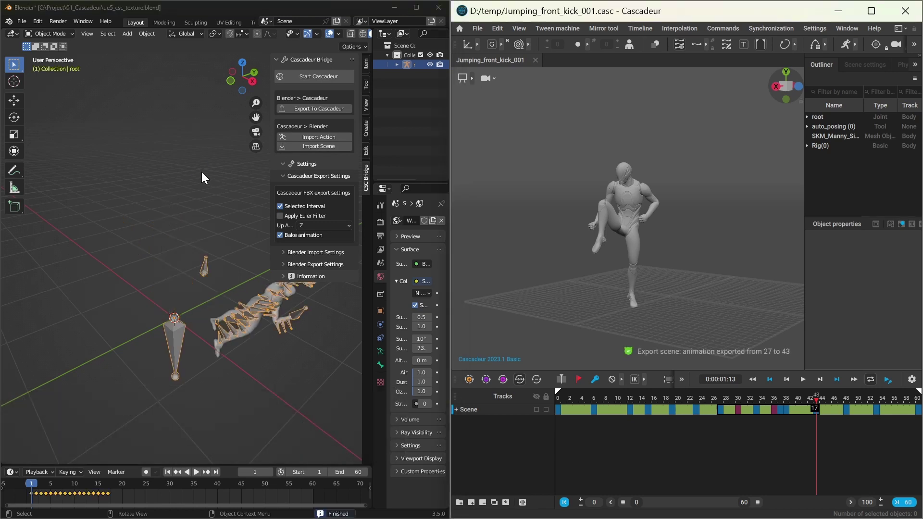
middle_click_drag(151, 202, 108, 171)
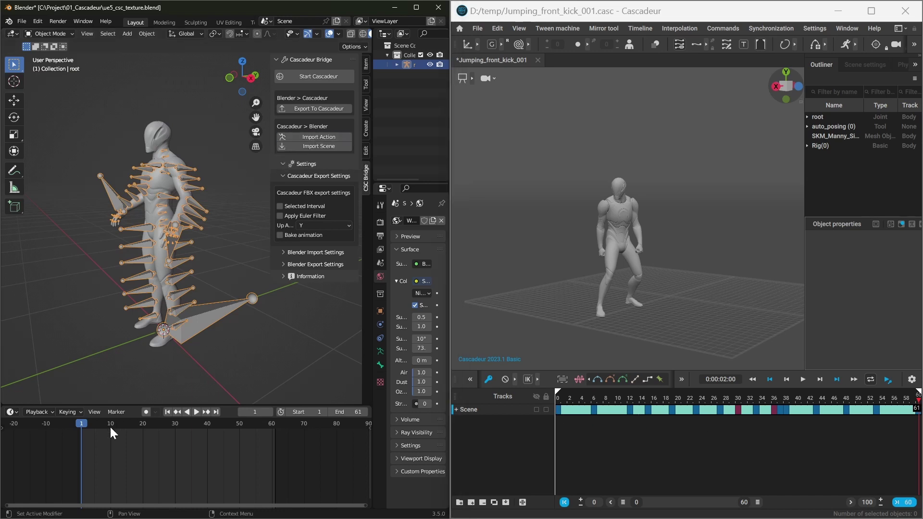
key("space")
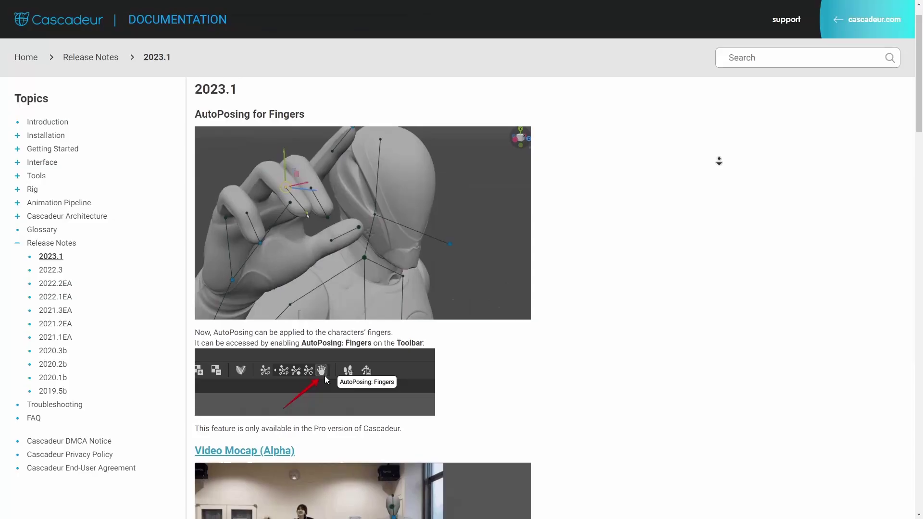
Browse the 2023.1 release notes from AutoPosing for Fingers to the Control Picker section
scroll(719, 161, "down", 9)
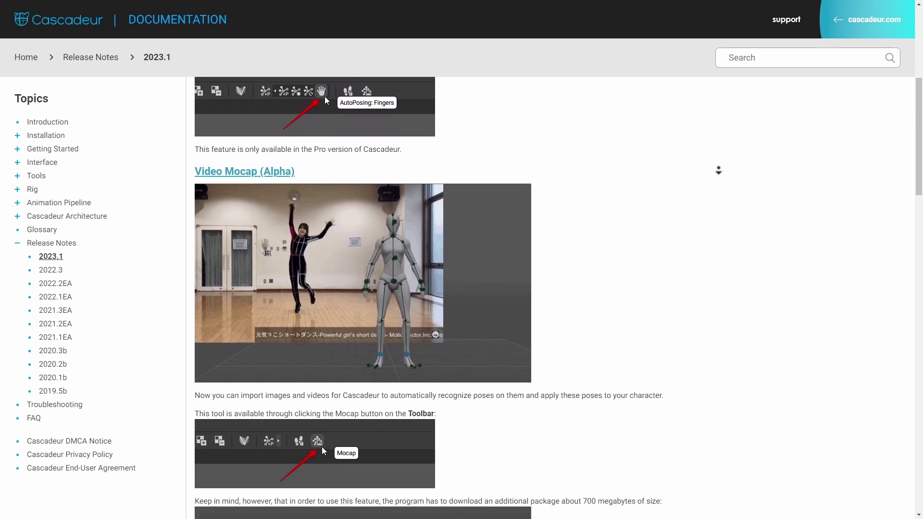
scroll(719, 170, "down", 10)
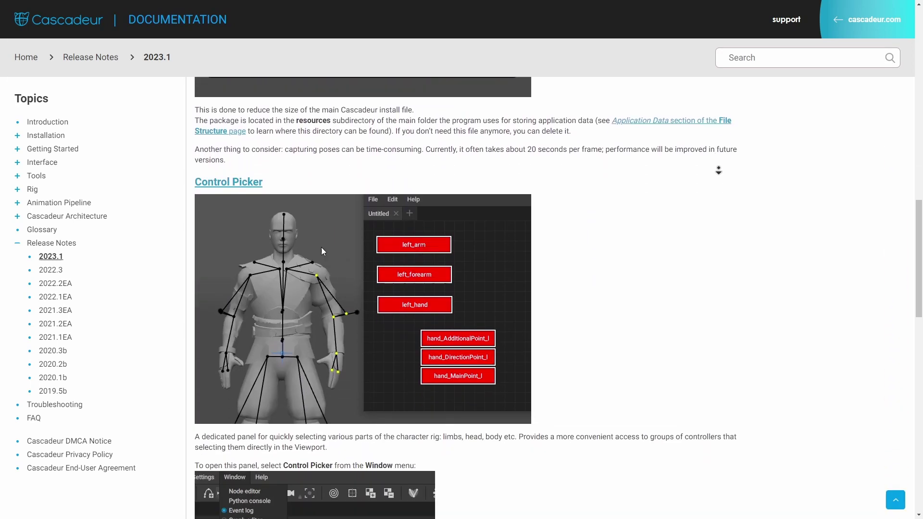